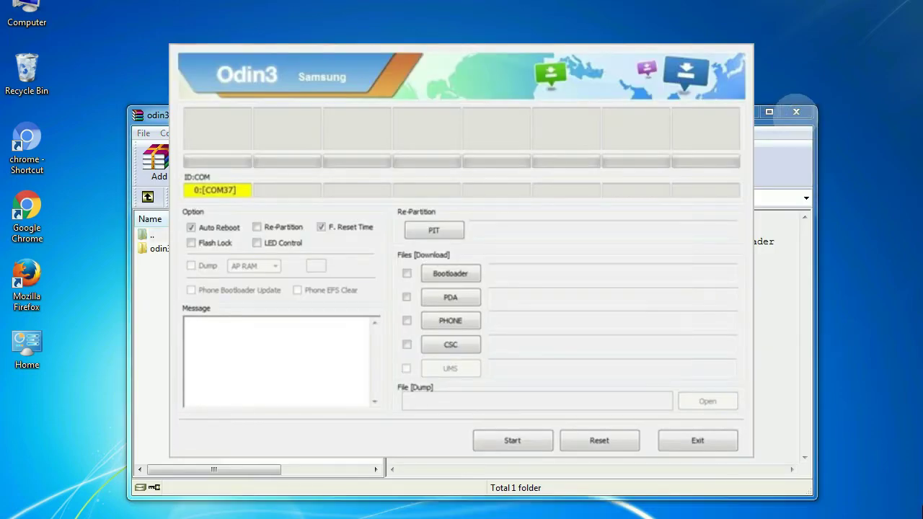
Close the WinRAR archive window sitting behind the Odin3 window
left_click(795, 113)
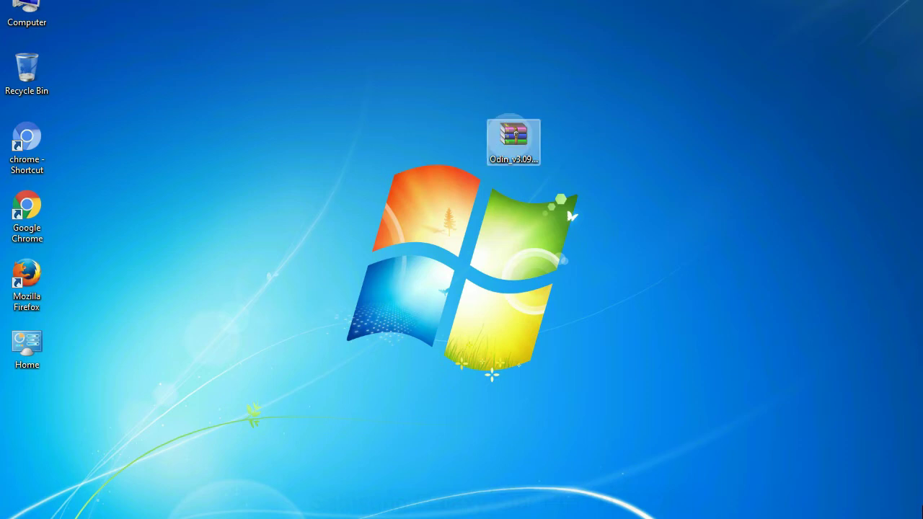
Extract the Odin_v3.09 archive onto the desktop with Extract Here
right_click(511, 134)
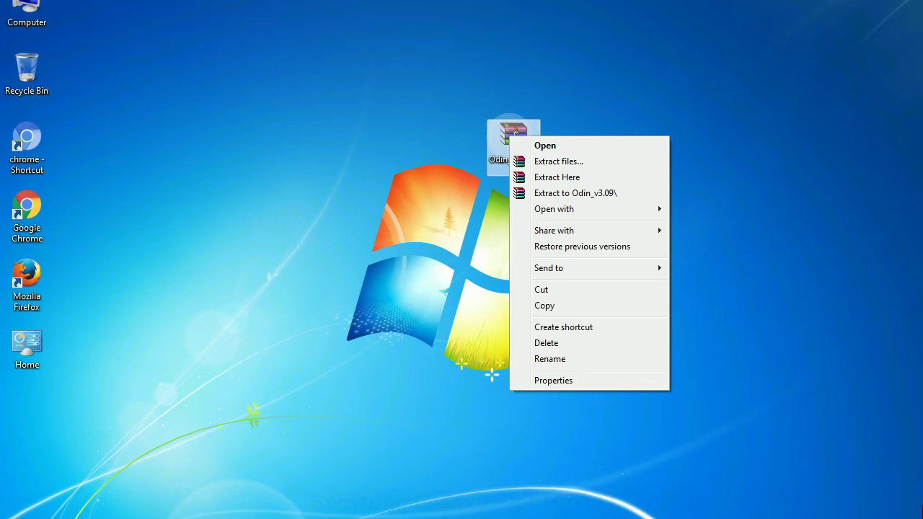
key("Down")
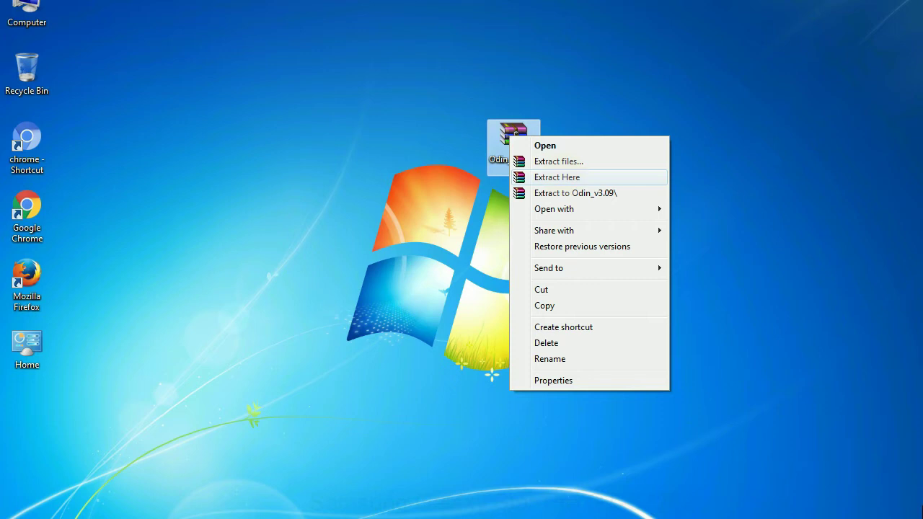
left_click(557, 177)
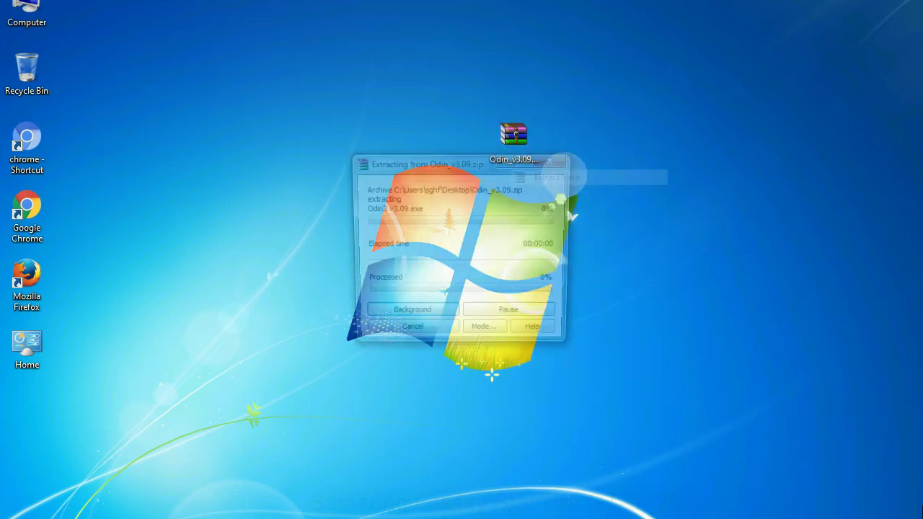
Run Odin3 v3.09.exe from the extracted Odin_v3.09 folder as administrator
left_click(387, 143)
double_click(387, 144)
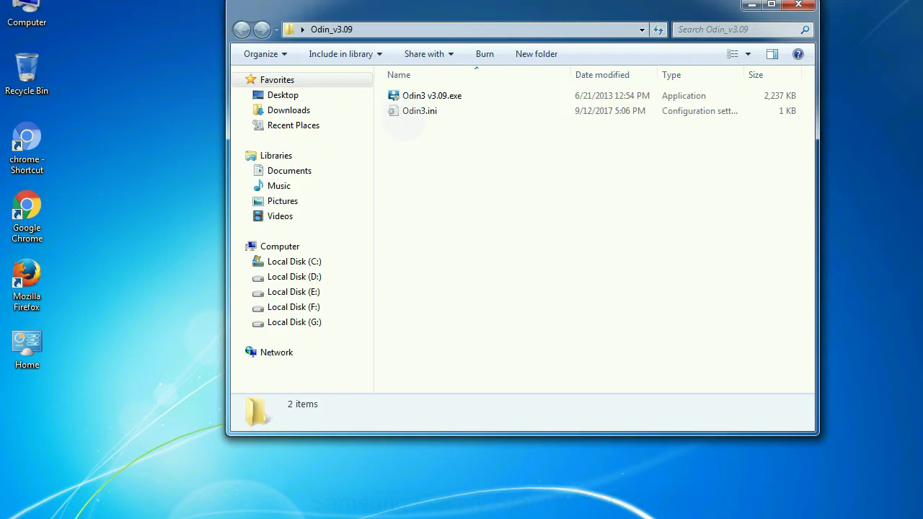
right_click(419, 97)
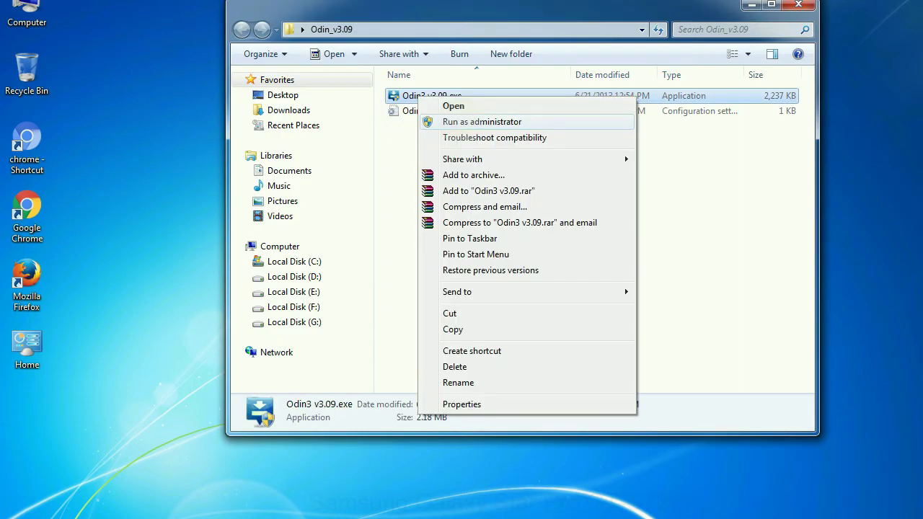
left_click(482, 122)
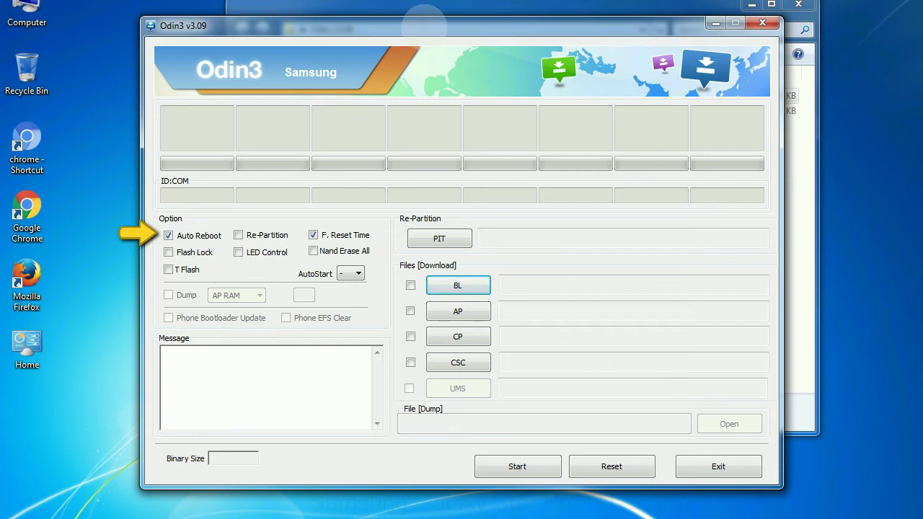
Move the Odin3 window up and to the right on the desktop
left_click_drag(424, 27, 461, 6)
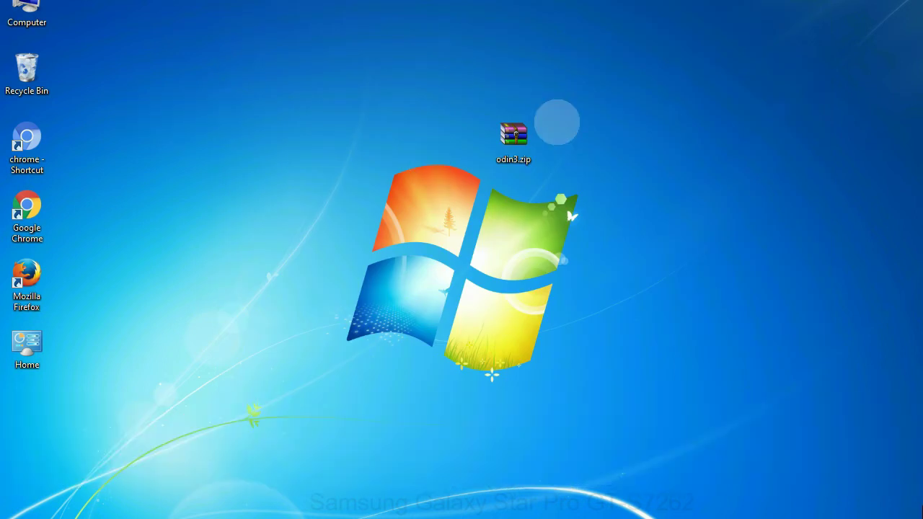
left_click(505, 135)
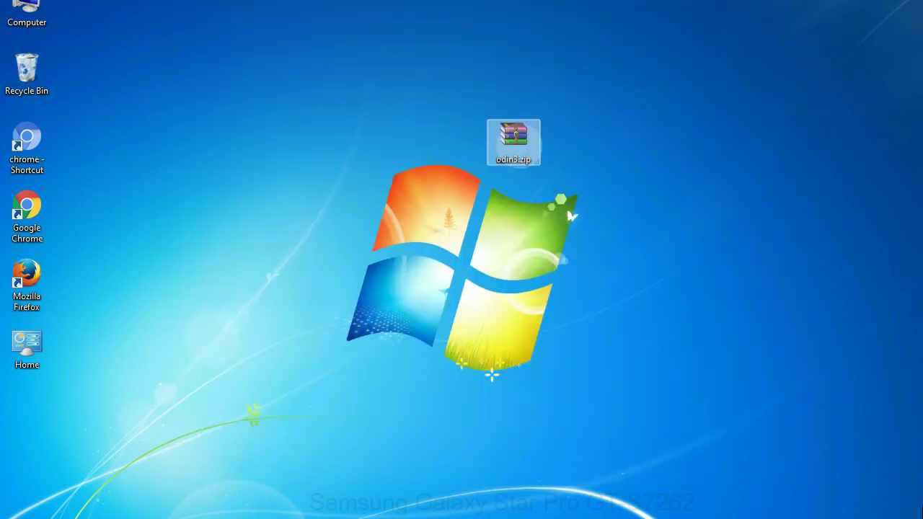
left_click(578, 135)
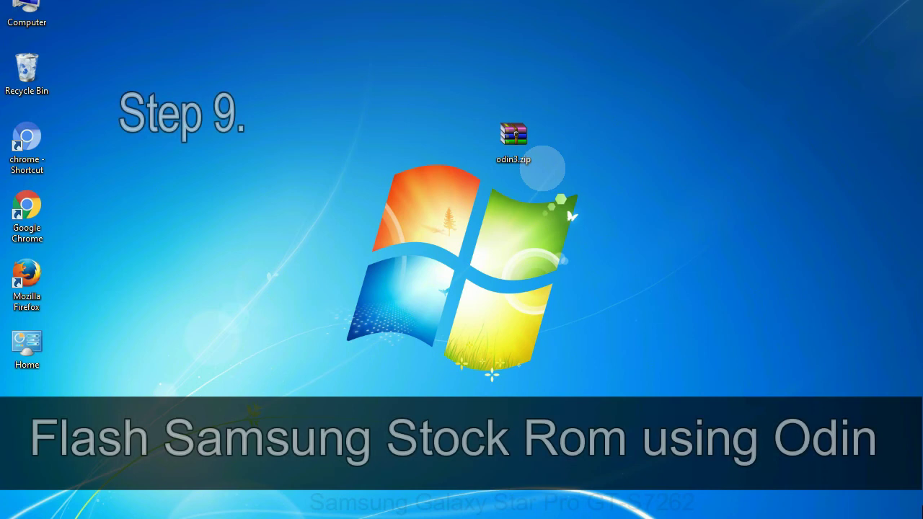
Select the odin3.zip archive on the desktop
left_click(535, 143)
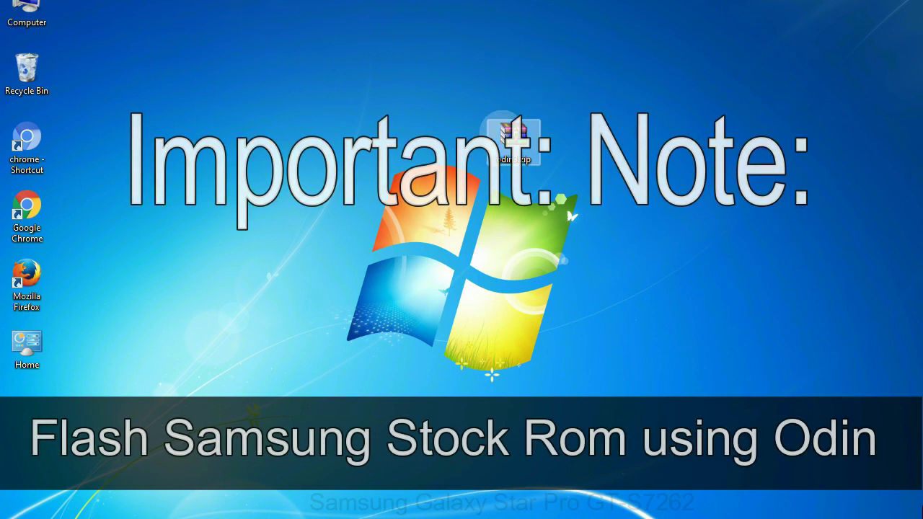
left_click(514, 137)
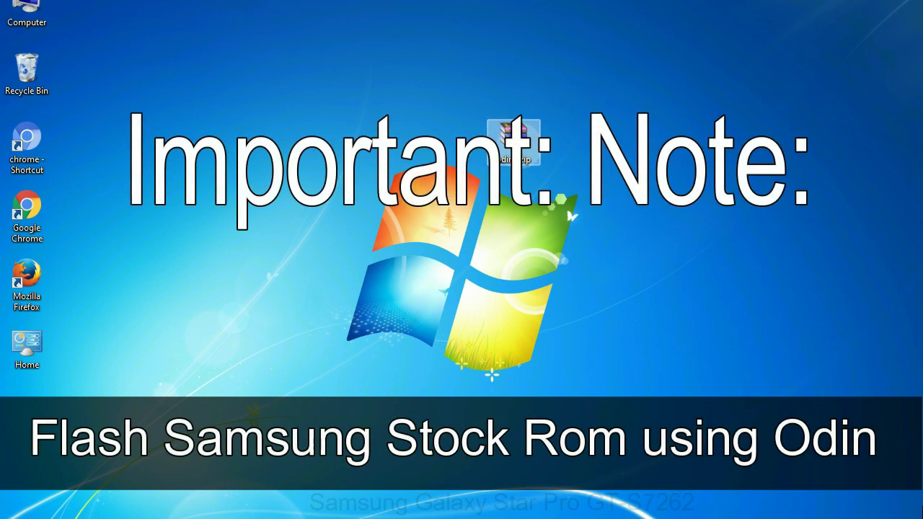
left_click(575, 135)
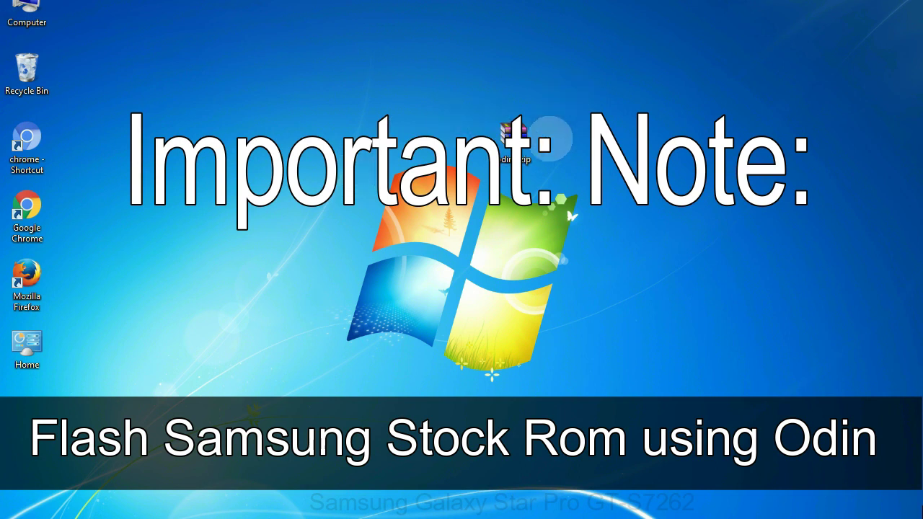
left_click(533, 141)
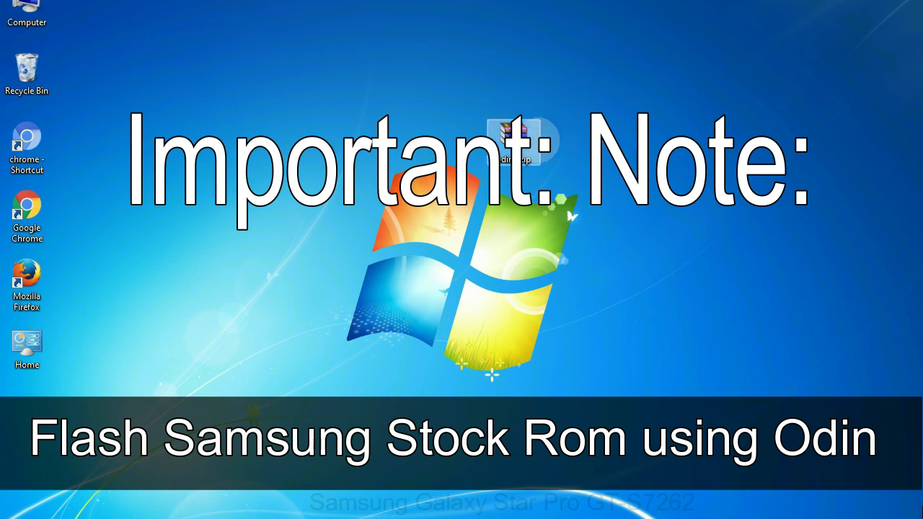